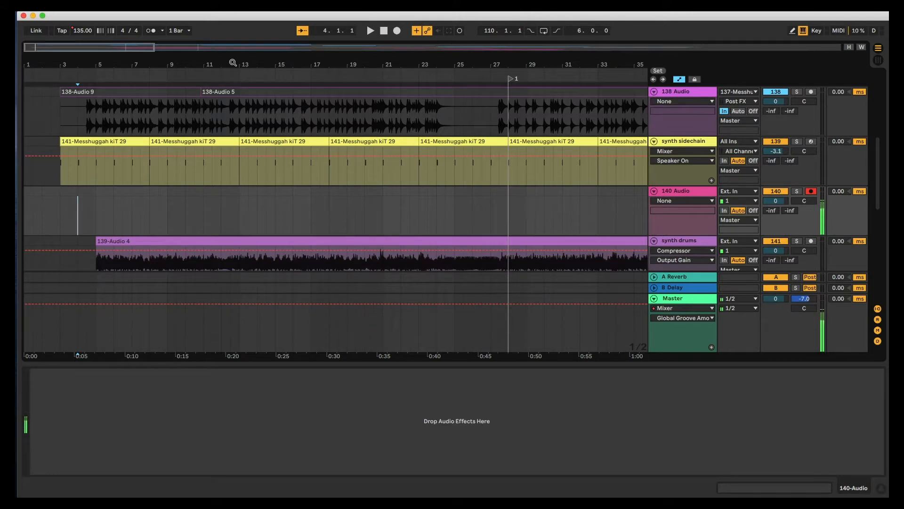
Step: Examine the notes of the 137 Messhuggah clips against the 138 Audio waveform across the song's opening bars
{"action": "scroll", "coordinate": [183, 110], "scroll_direction": "up", "scroll_amount": 5}
{"action": "scroll", "coordinate": [187, 190], "scroll_direction": "up", "scroll_amount": 10}
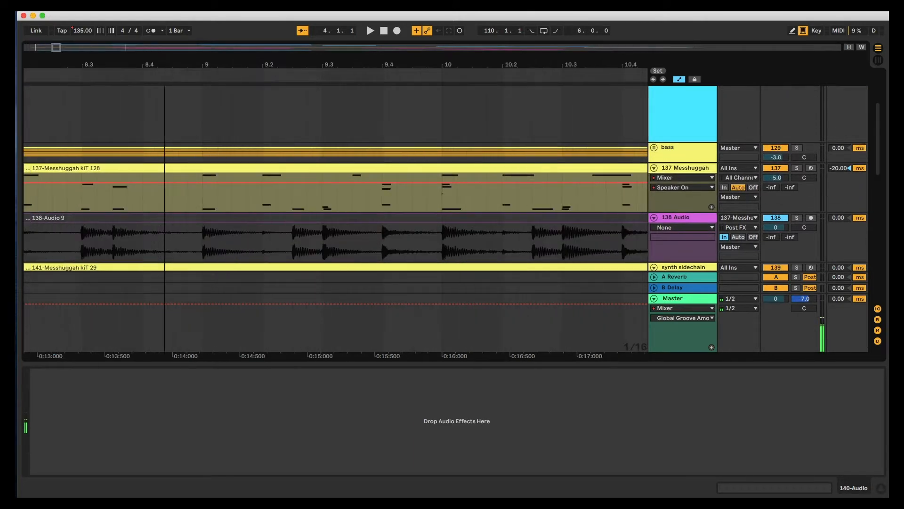
{"action": "scroll", "coordinate": [187, 191], "scroll_direction": "left", "scroll_amount": 8}
{"action": "left_click_drag", "start_coordinate": [121, 66], "coordinate": [129, 86]}
{"action": "scroll", "coordinate": [130, 199], "scroll_direction": "left", "scroll_amount": 8}
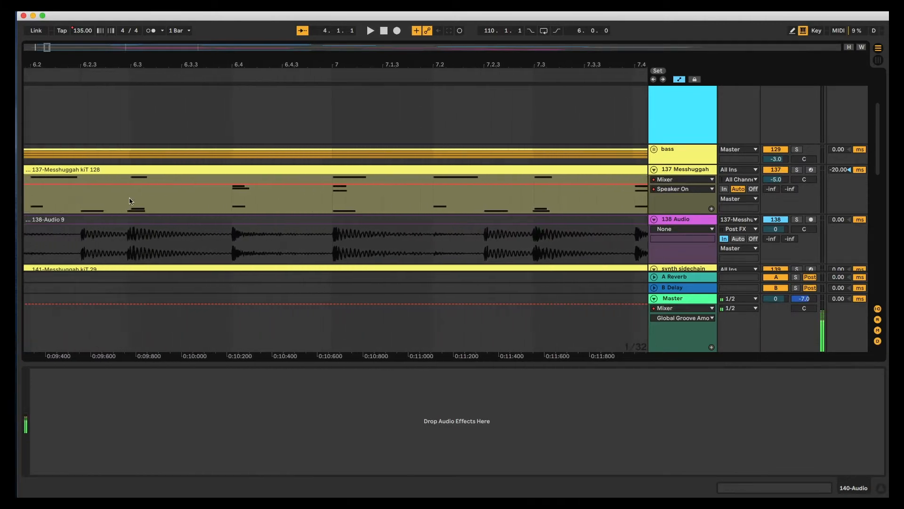
{"action": "left_click_drag", "start_coordinate": [163, 64], "coordinate": [163, 53]}
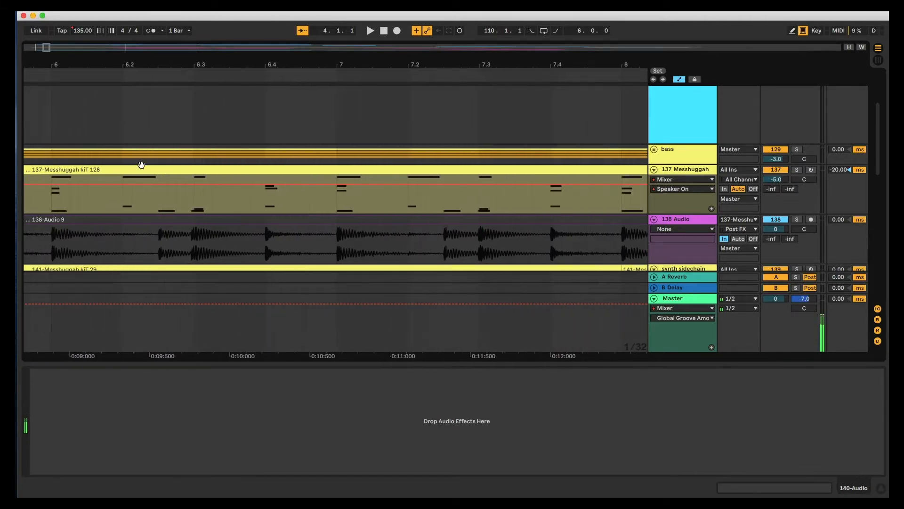
{"action": "scroll", "coordinate": [143, 146], "scroll_direction": "left", "scroll_amount": 3}
{"action": "left_click_drag", "start_coordinate": [157, 63], "coordinate": [156, 52]}
{"action": "scroll", "coordinate": [152, 99], "scroll_direction": "left", "scroll_amount": 2}
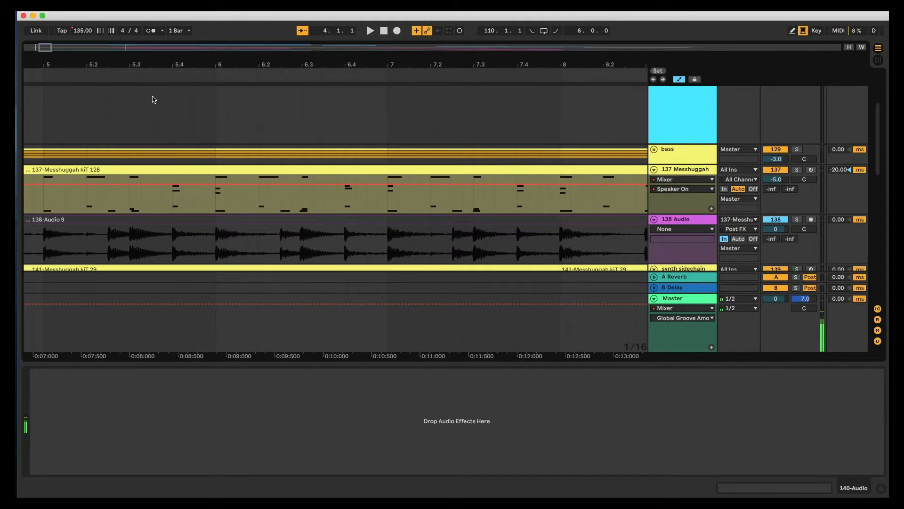
{"action": "left_click_drag", "start_coordinate": [164, 66], "coordinate": [165, 55]}
{"action": "scroll", "coordinate": [115, 163], "scroll_direction": "left", "scroll_amount": 3}
{"action": "scroll", "coordinate": [115, 164], "scroll_direction": "left", "scroll_amount": 3}
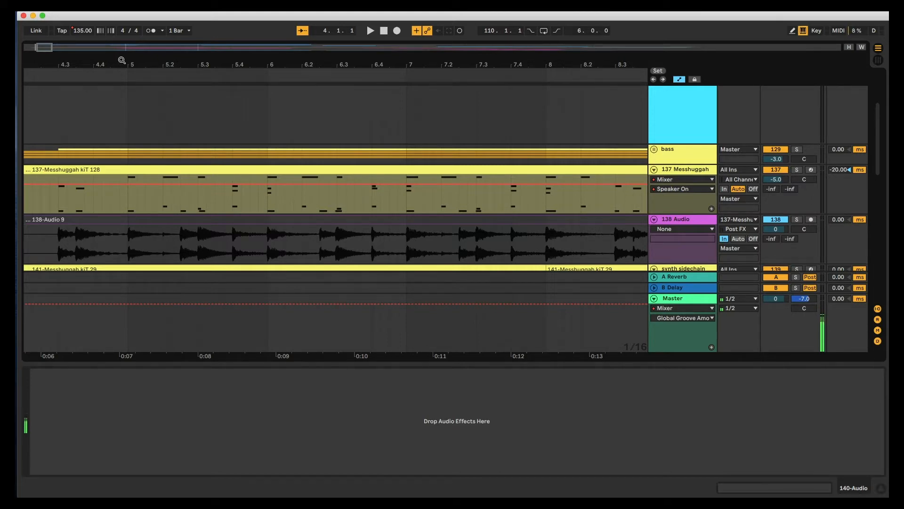
{"action": "left_click_drag", "start_coordinate": [122, 60], "coordinate": [86, 25]}
{"action": "left_click_drag", "start_coordinate": [75, 64], "coordinate": [76, 81]}
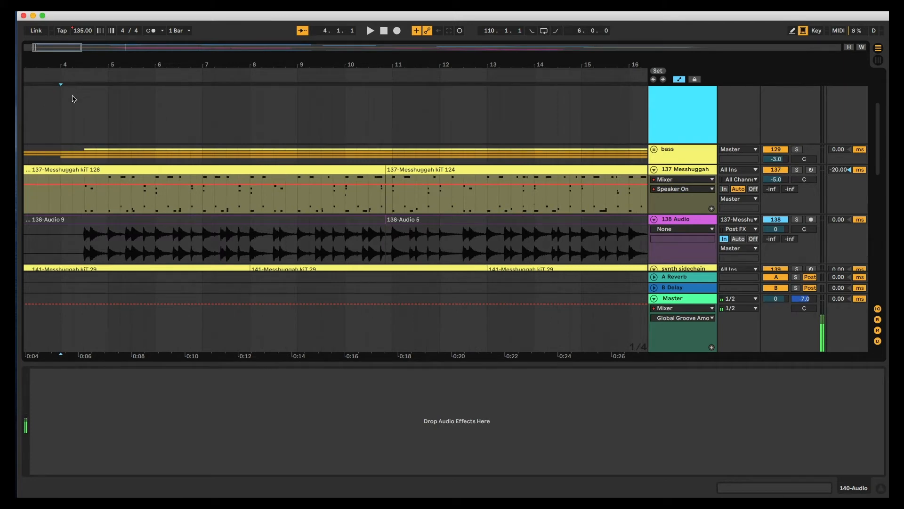
{"action": "left_click_drag", "start_coordinate": [99, 65], "coordinate": [136, 64]}
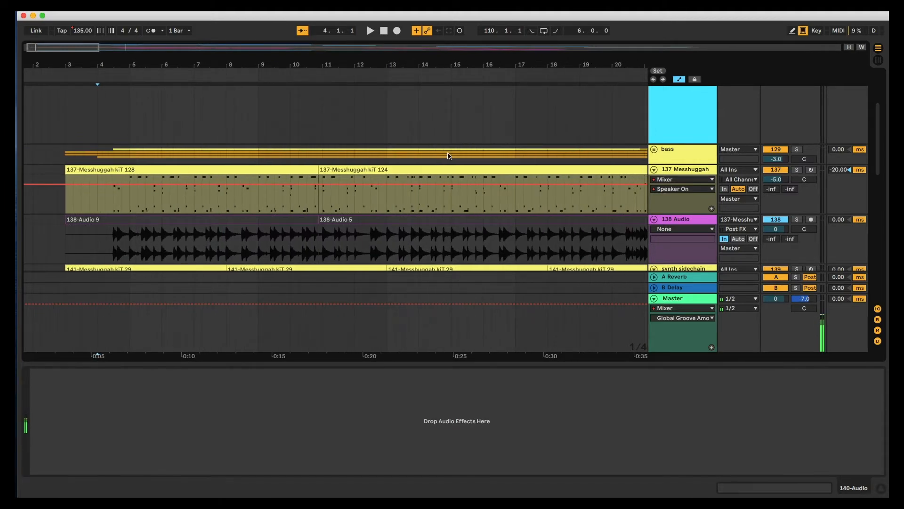
Step: Listen to the 137 Messhuggah track in solo through the opening bars and clear its solo
{"action": "left_click", "coordinate": [797, 171]}
{"action": "key", "text": "space"}
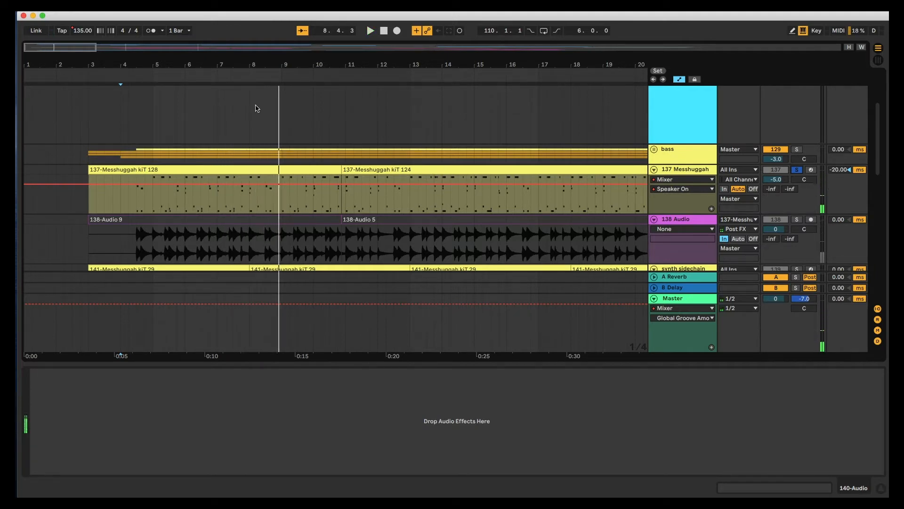
{"action": "left_click", "coordinate": [797, 171]}
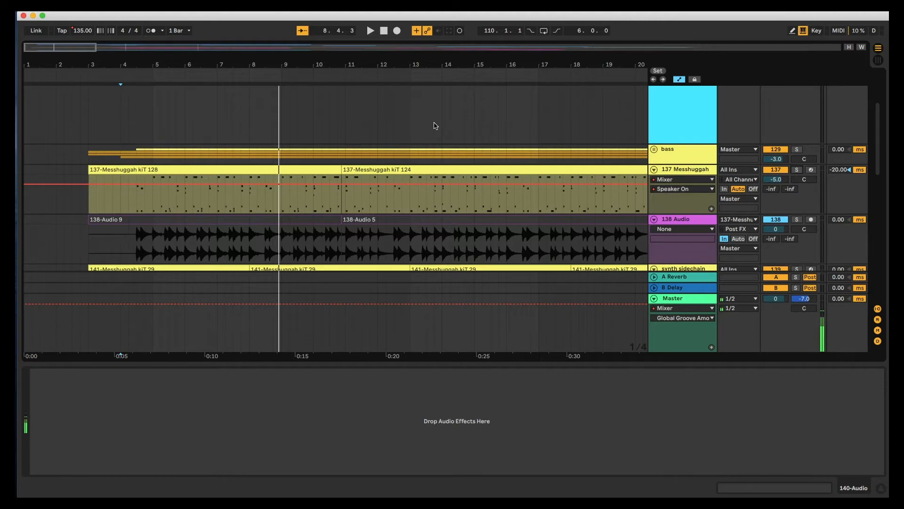
Step: Solo the armed 140 Audio track together with the 142 138-Audio 1 track
{"action": "scroll", "coordinate": [340, 61], "scroll_direction": "up", "scroll_amount": 3}
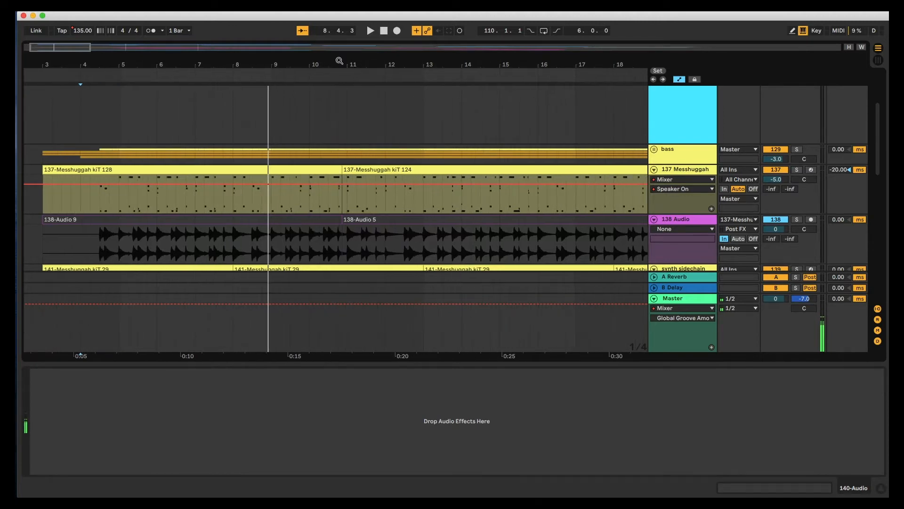
{"action": "scroll", "coordinate": [333, 99], "scroll_direction": "down", "scroll_amount": 1}
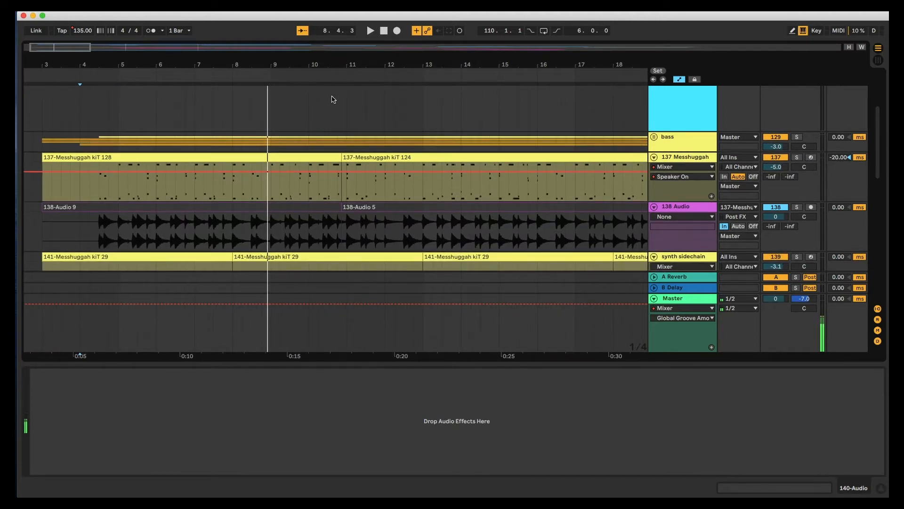
{"action": "scroll", "coordinate": [333, 99], "scroll_direction": "down", "scroll_amount": 1}
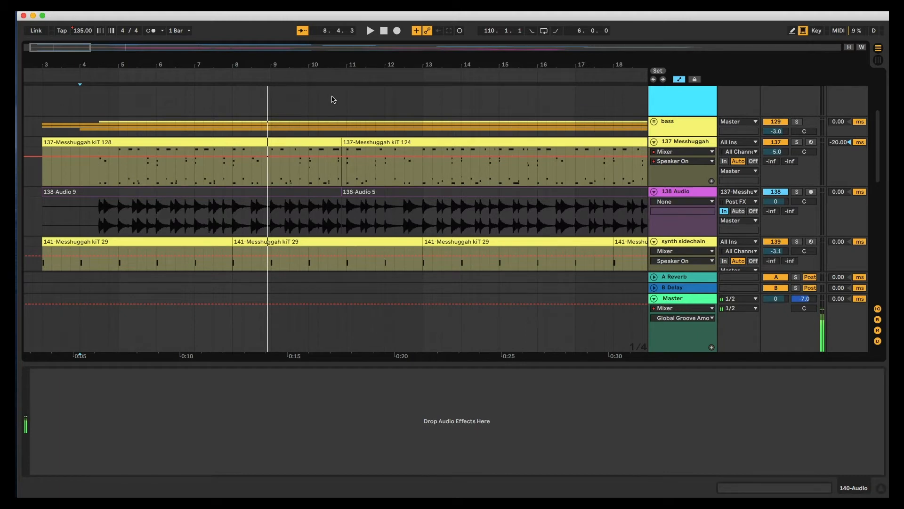
{"action": "scroll", "coordinate": [333, 99], "scroll_direction": "down", "scroll_amount": 1}
{"action": "scroll", "coordinate": [333, 99], "scroll_direction": "down", "scroll_amount": 1}
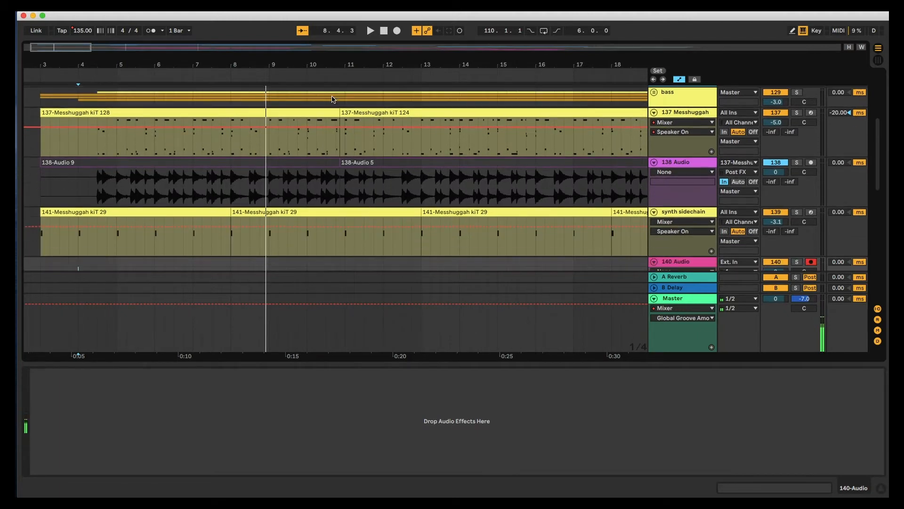
{"action": "scroll", "coordinate": [325, 106], "scroll_direction": "left", "scroll_amount": 1}
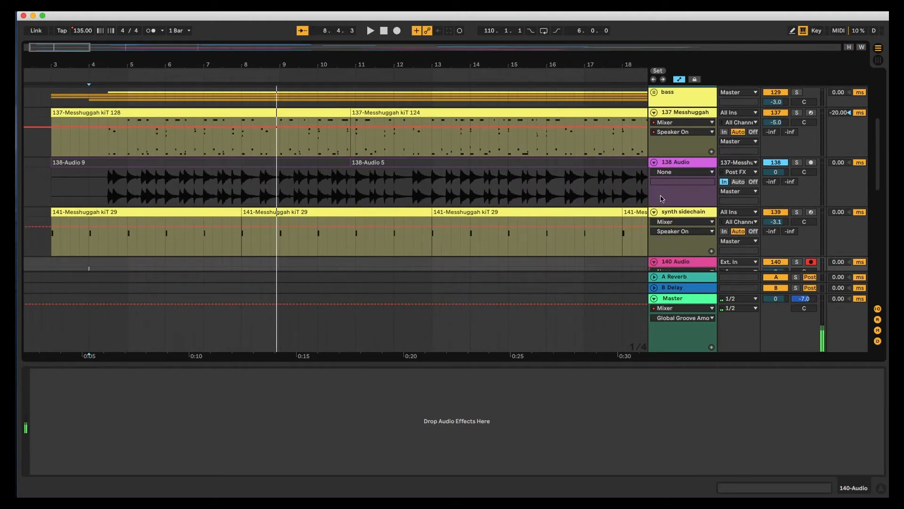
{"action": "left_click", "coordinate": [797, 263]}
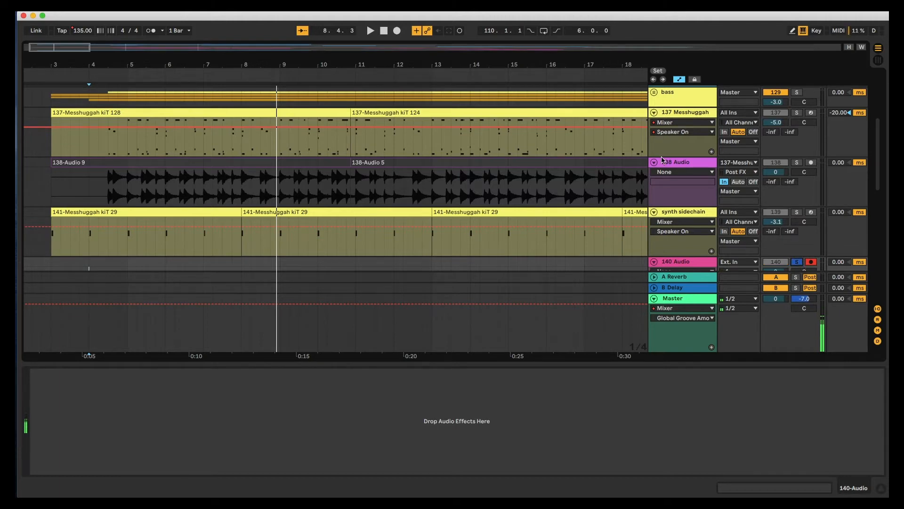
{"action": "scroll", "coordinate": [463, 160], "scroll_direction": "down", "scroll_amount": 6}
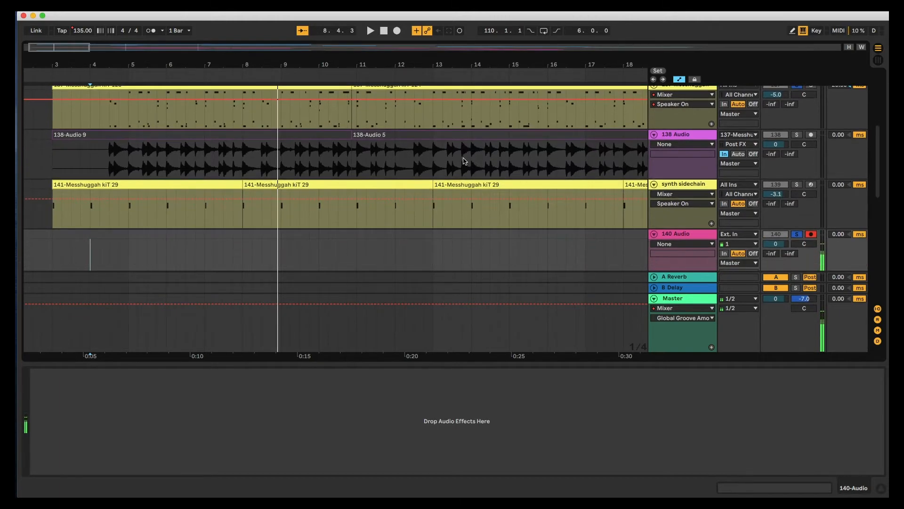
{"action": "scroll", "coordinate": [463, 161], "scroll_direction": "down", "scroll_amount": 3}
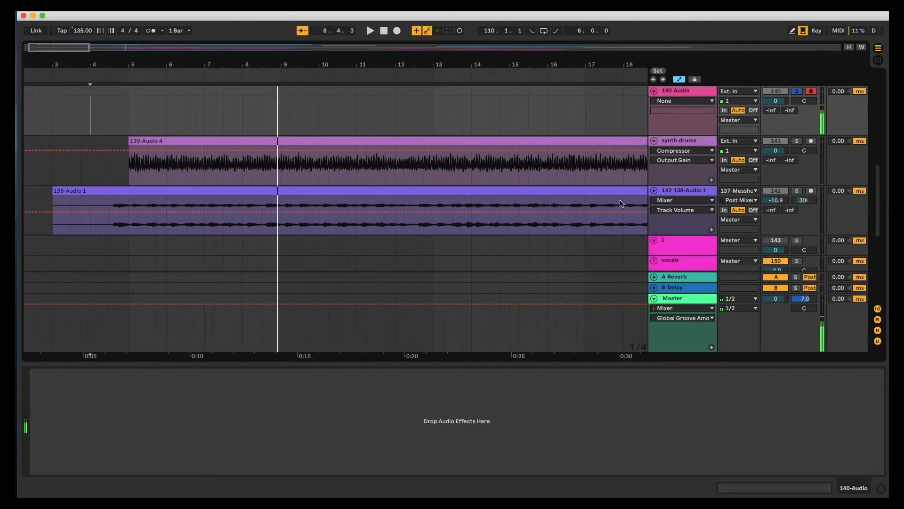
{"action": "left_click", "coordinate": [797, 192]}
Step: Play the soloed 142 138-Audio 1 track from position 4.3 for about four bars and stop
{"action": "scroll", "coordinate": [588, 210], "scroll_direction": "up", "scroll_amount": 7}
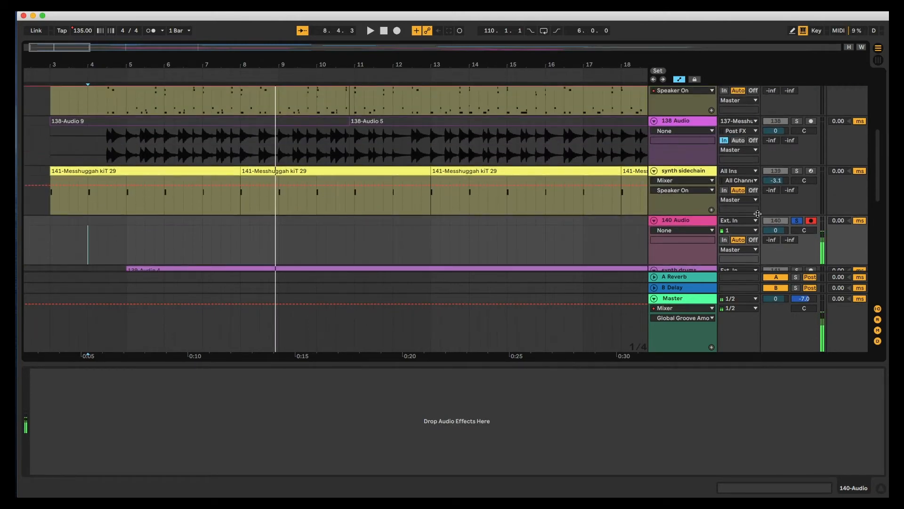
{"action": "scroll", "coordinate": [747, 214], "scroll_direction": "up", "scroll_amount": 3}
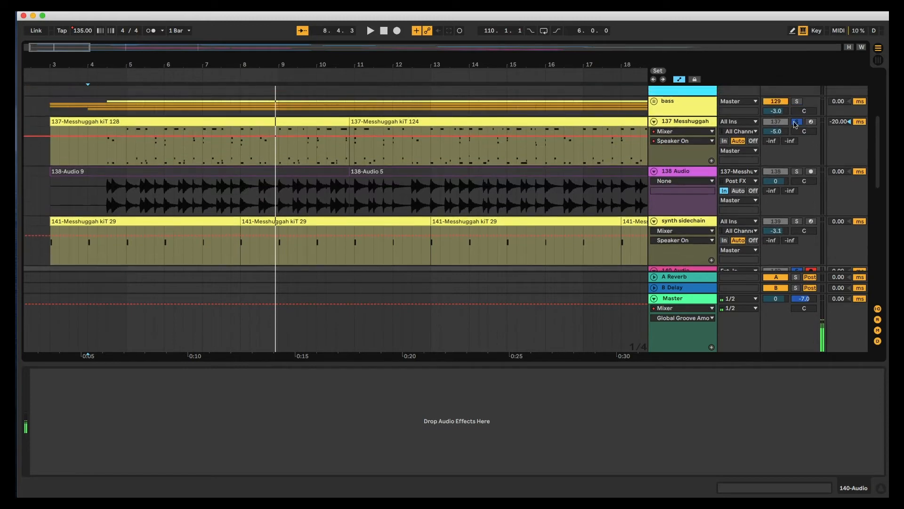
{"action": "scroll", "coordinate": [427, 189], "scroll_direction": "down", "scroll_amount": 10}
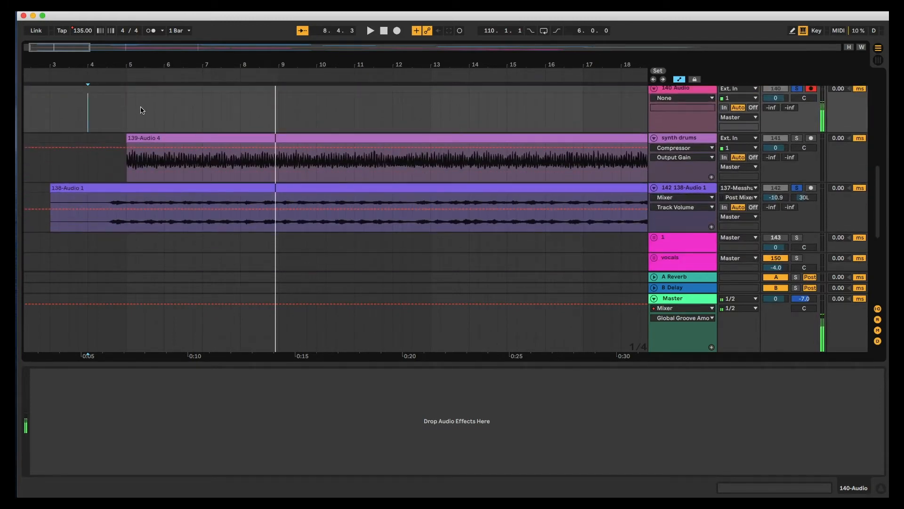
{"action": "left_click_drag", "start_coordinate": [144, 65], "coordinate": [144, 72]}
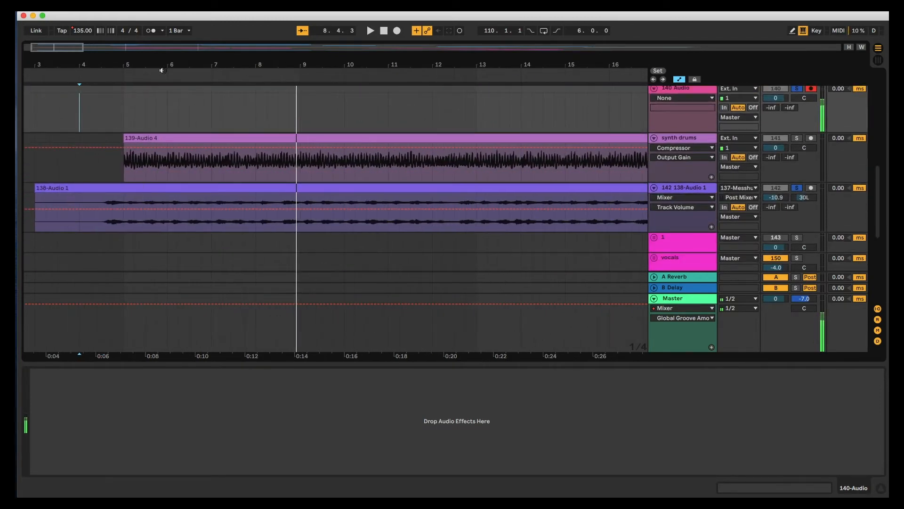
{"action": "left_click", "coordinate": [96, 225]}
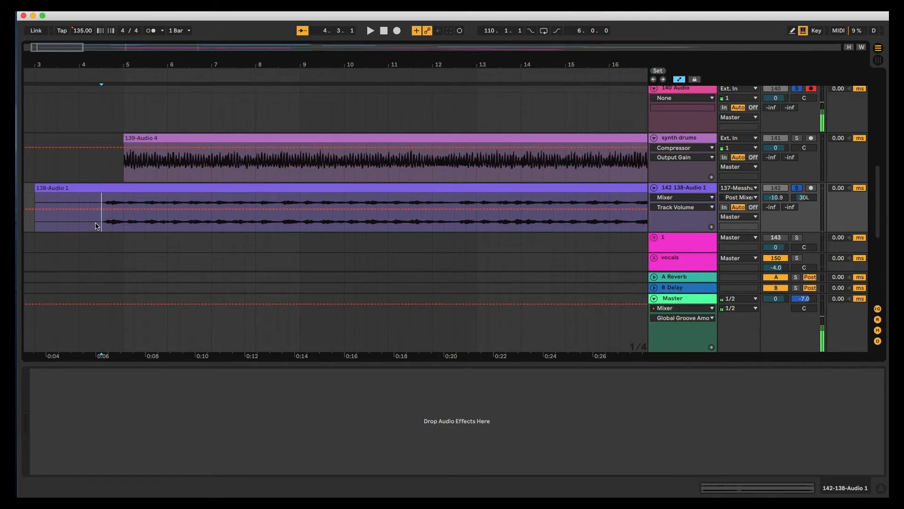
{"action": "key", "text": "space"}
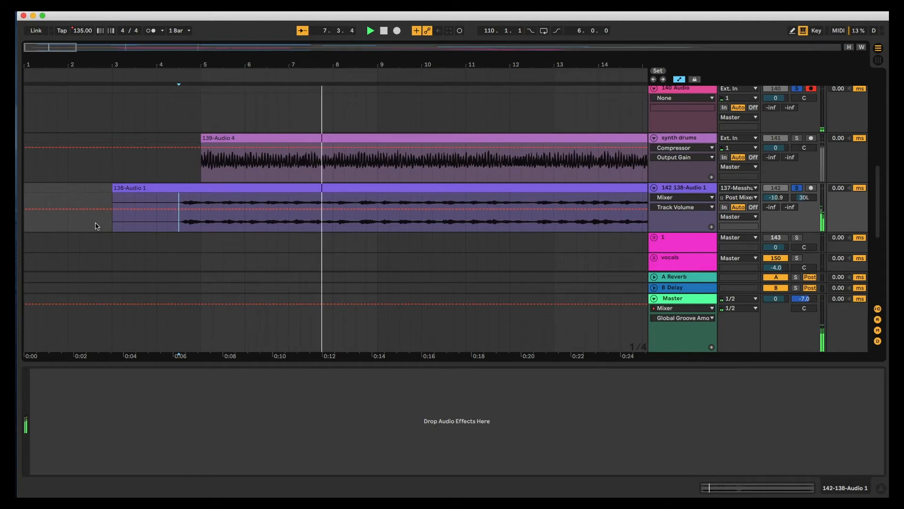
{"action": "key", "text": "space"}
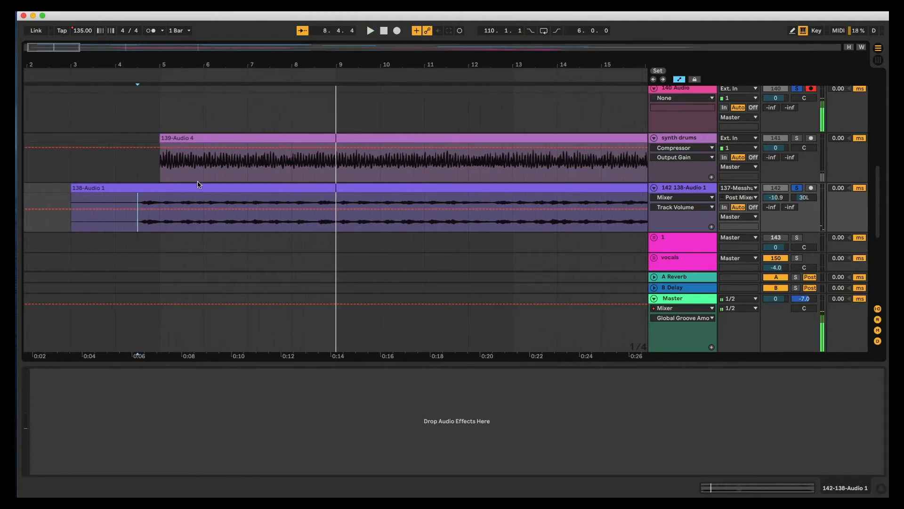
Step: Add the 137 Messhuggah track to the soloed tracks and play them together from position 4.3
{"action": "scroll", "coordinate": [197, 185], "scroll_direction": "up", "scroll_amount": 5}
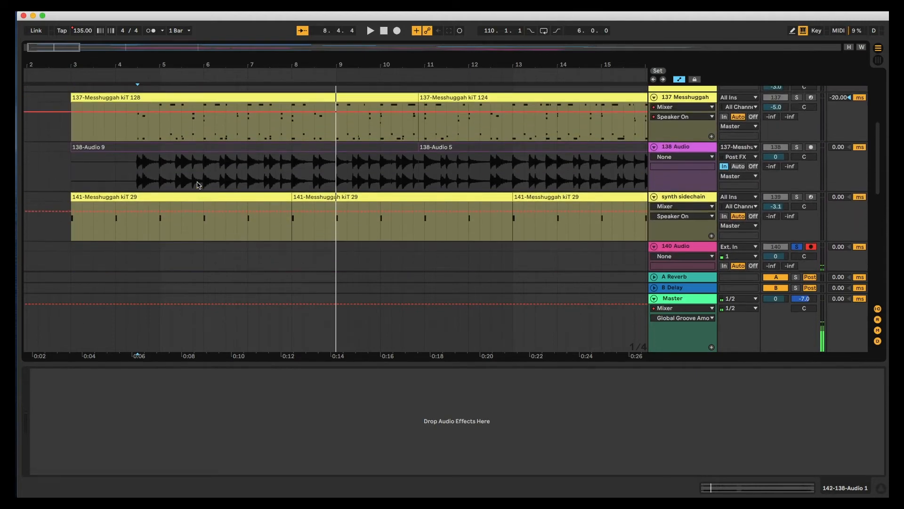
{"action": "left_click", "coordinate": [799, 99]}
{"action": "key", "text": "space"}
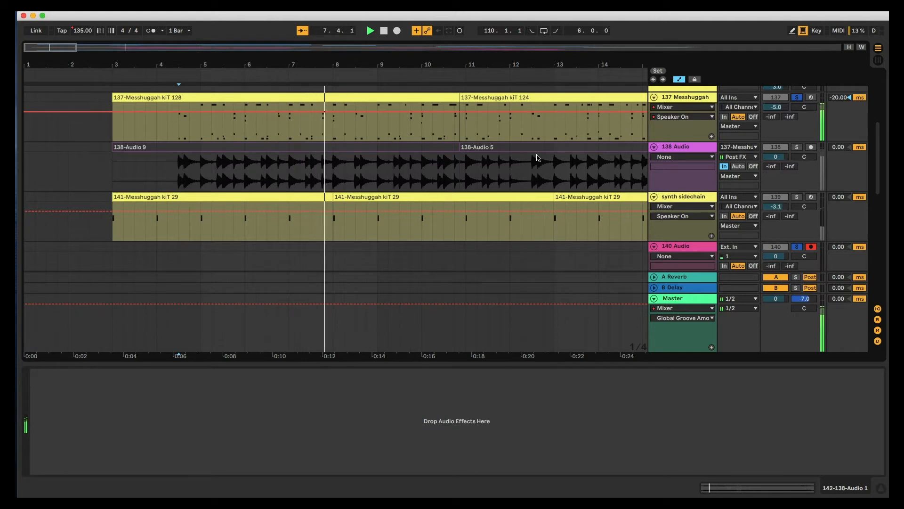
{"action": "key", "text": "space"}
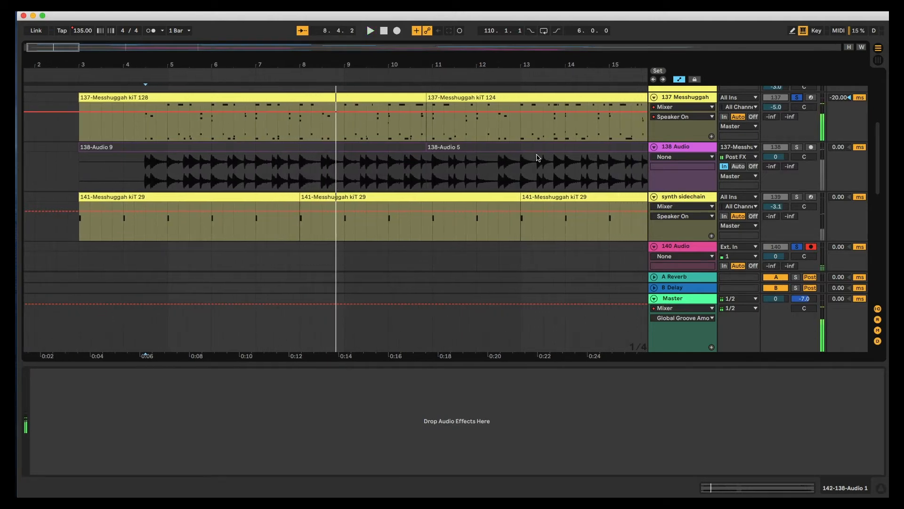
Step: Solo the synth drums track and remove the solo from the 142 138-Audio 1 track
{"action": "scroll", "coordinate": [397, 155], "scroll_direction": "down", "scroll_amount": 5}
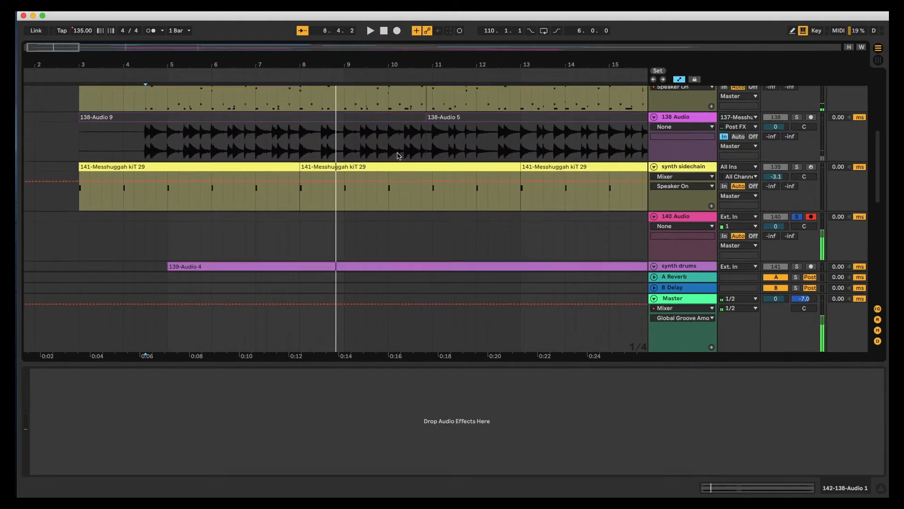
{"action": "scroll", "coordinate": [398, 156], "scroll_direction": "down", "scroll_amount": 1}
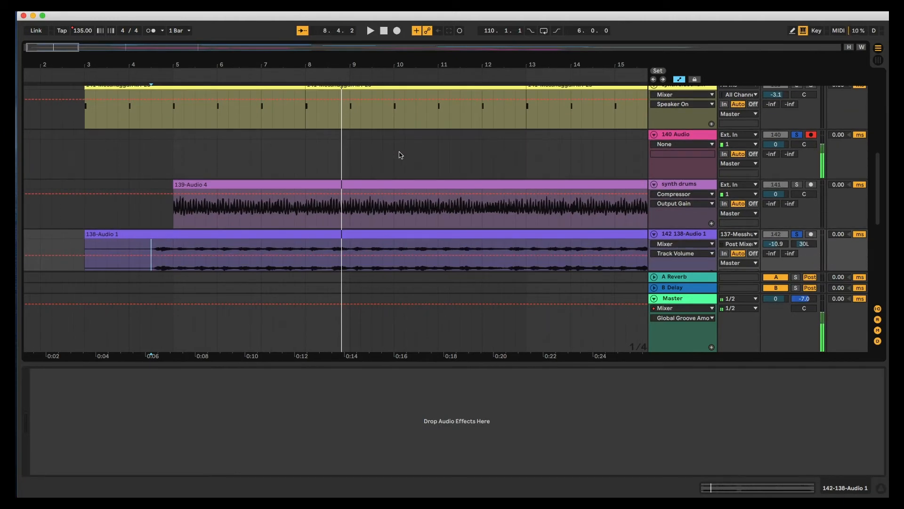
{"action": "scroll", "coordinate": [349, 141], "scroll_direction": "right", "scroll_amount": 2}
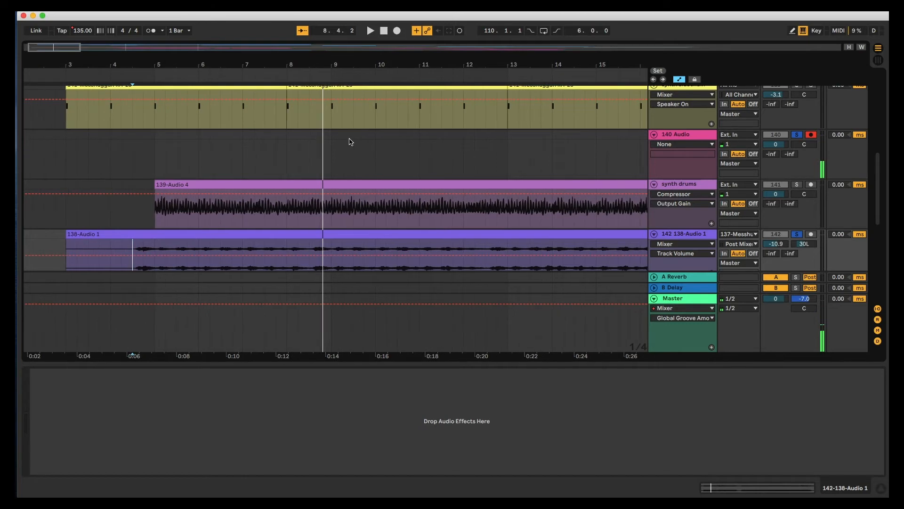
{"action": "scroll", "coordinate": [350, 142], "scroll_direction": "up", "scroll_amount": 2}
{"action": "scroll", "coordinate": [350, 142], "scroll_direction": "up", "scroll_amount": 1}
{"action": "scroll", "coordinate": [350, 142], "scroll_direction": "left", "scroll_amount": 1}
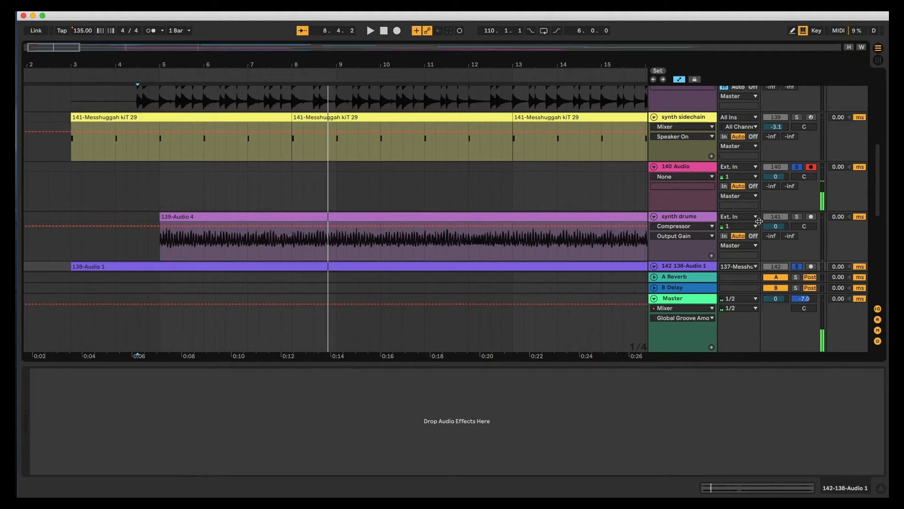
{"action": "left_click", "coordinate": [796, 217]}
{"action": "scroll", "coordinate": [785, 216], "scroll_direction": "down", "scroll_amount": 2}
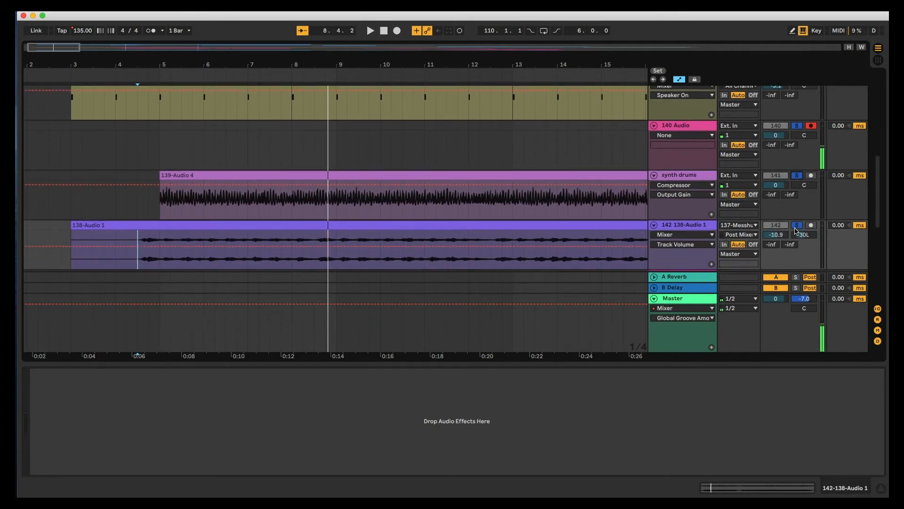
{"action": "scroll", "coordinate": [675, 233], "scroll_direction": "up", "scroll_amount": 2}
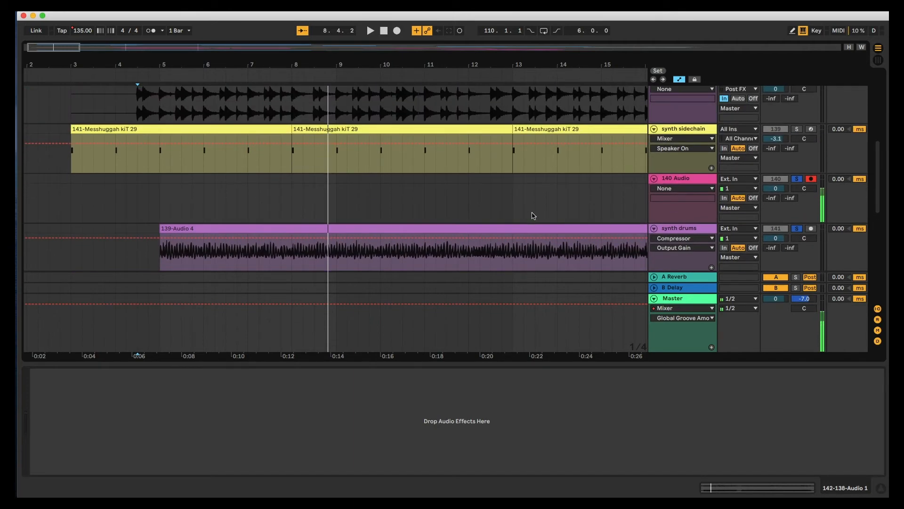
{"action": "scroll", "coordinate": [476, 215], "scroll_direction": "up", "scroll_amount": 1}
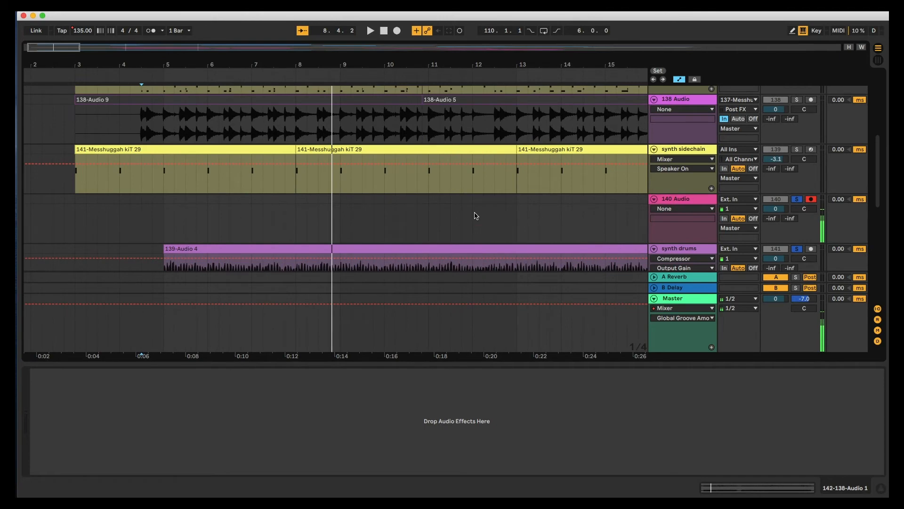
{"action": "scroll", "coordinate": [475, 216], "scroll_direction": "up", "scroll_amount": 2}
{"action": "scroll", "coordinate": [475, 215], "scroll_direction": "down", "scroll_amount": 4}
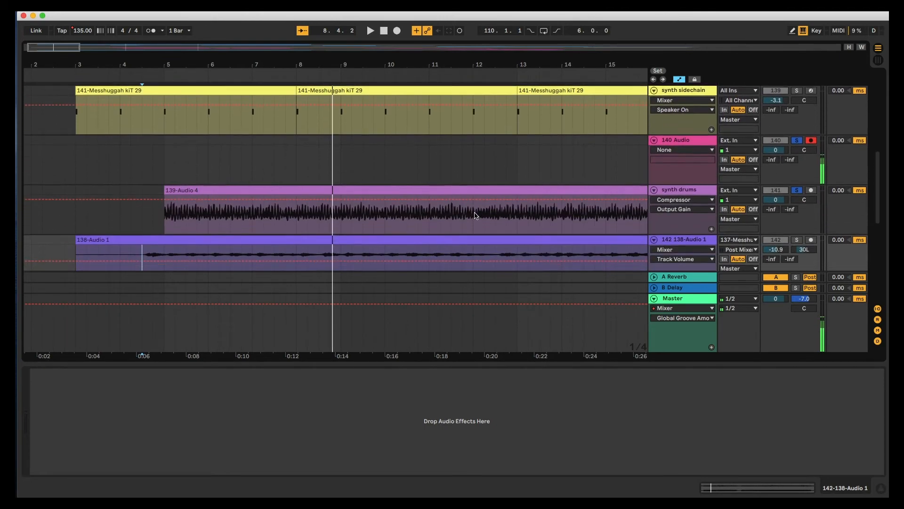
Step: Set the playback start at 5.1.1, where the synth drums clip begins, and display the synth drums track's devices
{"action": "left_click_drag", "start_coordinate": [247, 61], "coordinate": [263, 66]}
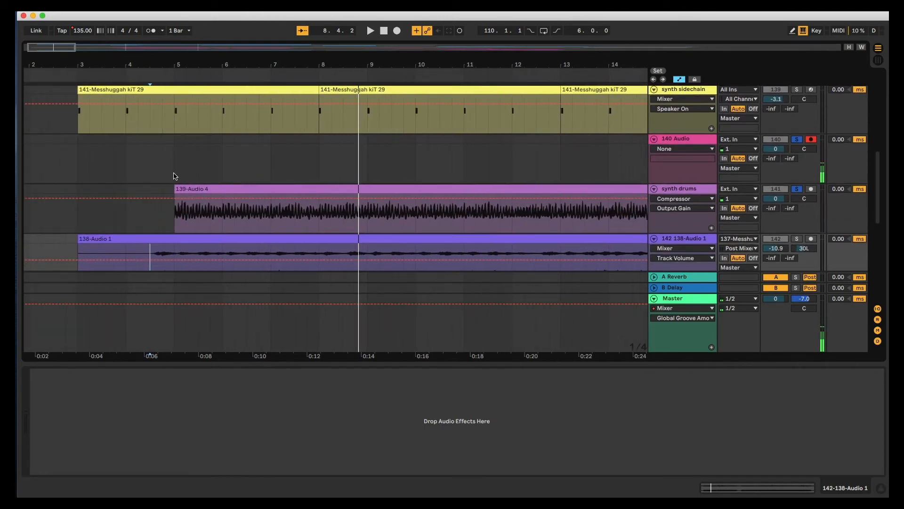
{"action": "left_click", "coordinate": [174, 177]}
{"action": "left_click", "coordinate": [673, 190]}
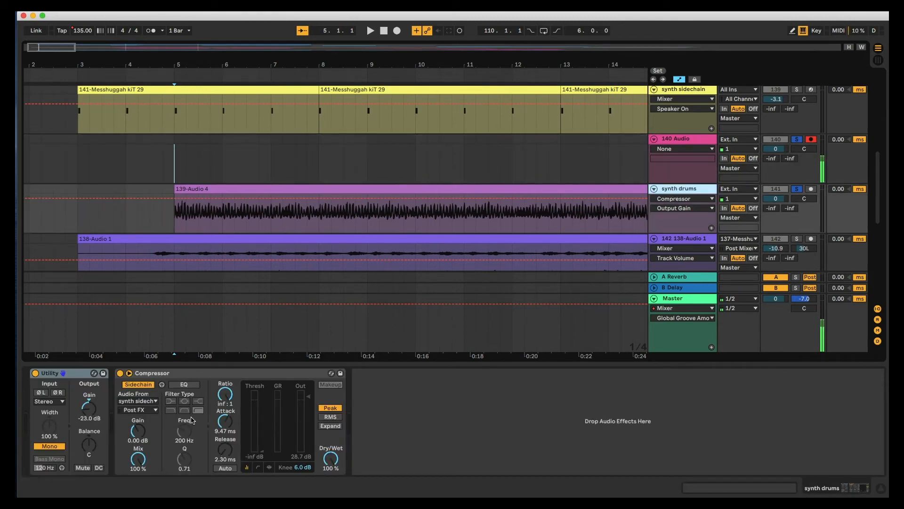
Step: Play the soloed 137 Messhuggah, 140 Audio and synth drums tracks together from 5.1.1, stopping after about four bars
{"action": "scroll", "coordinate": [173, 152], "scroll_direction": "up", "scroll_amount": 2}
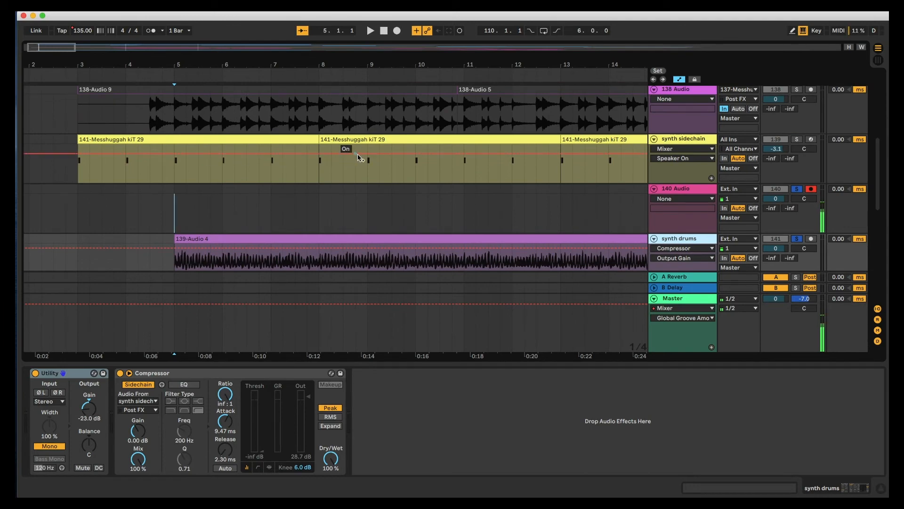
{"action": "scroll", "coordinate": [320, 170], "scroll_direction": "down", "scroll_amount": 2}
{"action": "scroll", "coordinate": [320, 172], "scroll_direction": "down", "scroll_amount": 4}
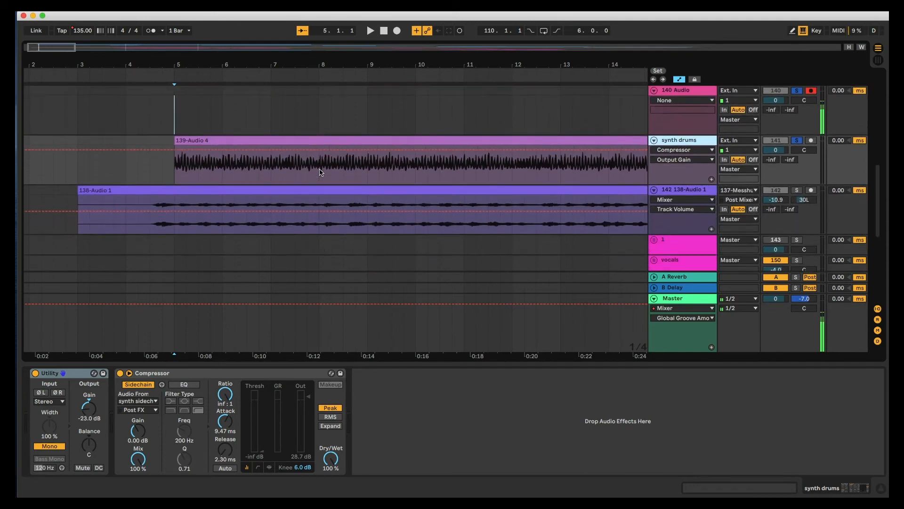
{"action": "scroll", "coordinate": [267, 247], "scroll_direction": "up", "scroll_amount": 1}
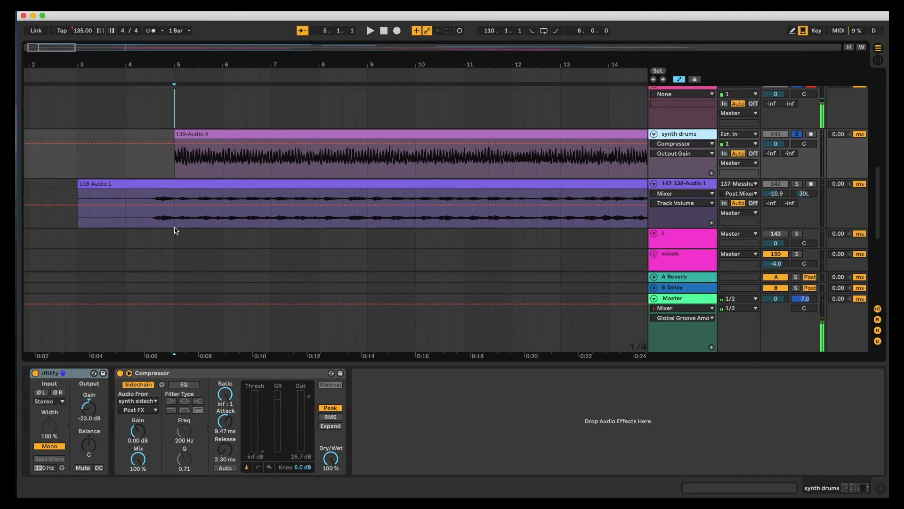
{"action": "scroll", "coordinate": [173, 222], "scroll_direction": "left", "scroll_amount": 2}
{"action": "key", "text": "space"}
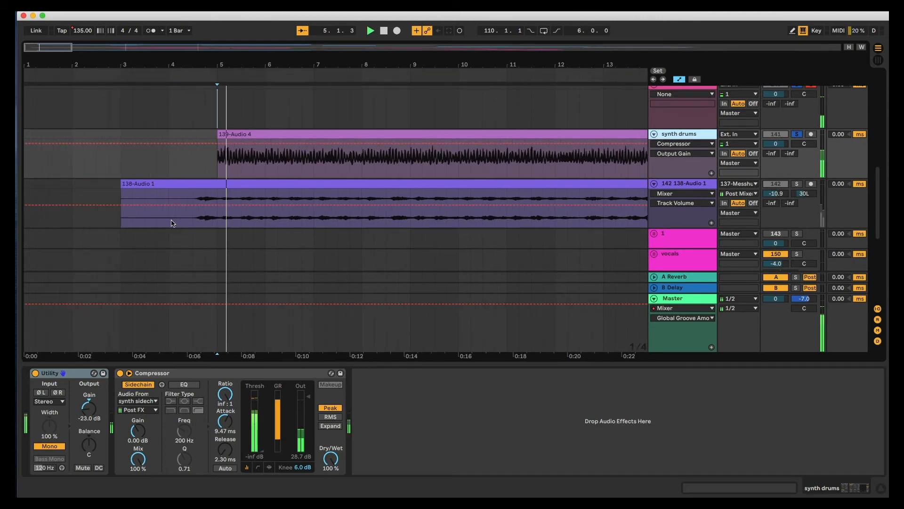
{"action": "scroll", "coordinate": [674, 167], "scroll_direction": "up", "scroll_amount": 2}
{"action": "scroll", "coordinate": [674, 167], "scroll_direction": "up", "scroll_amount": 5}
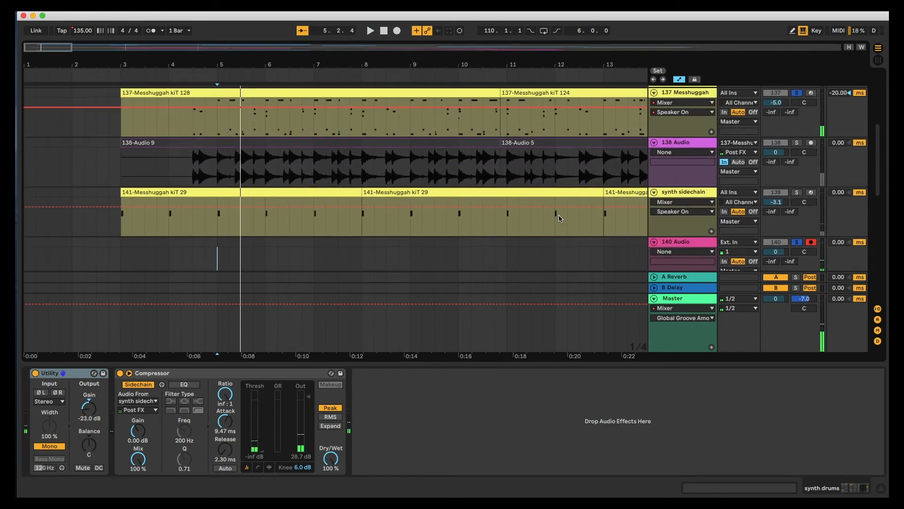
{"action": "scroll", "coordinate": [536, 182], "scroll_direction": "down", "scroll_amount": 5}
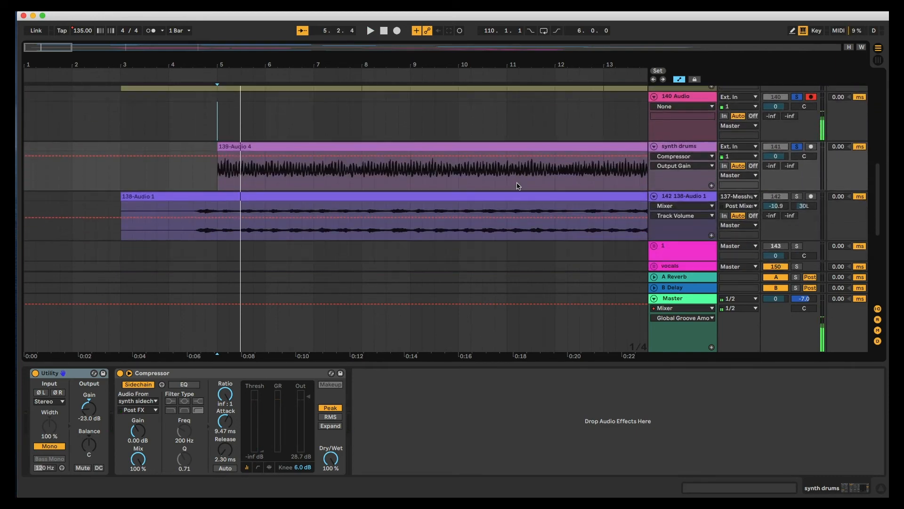
{"action": "key", "text": "space"}
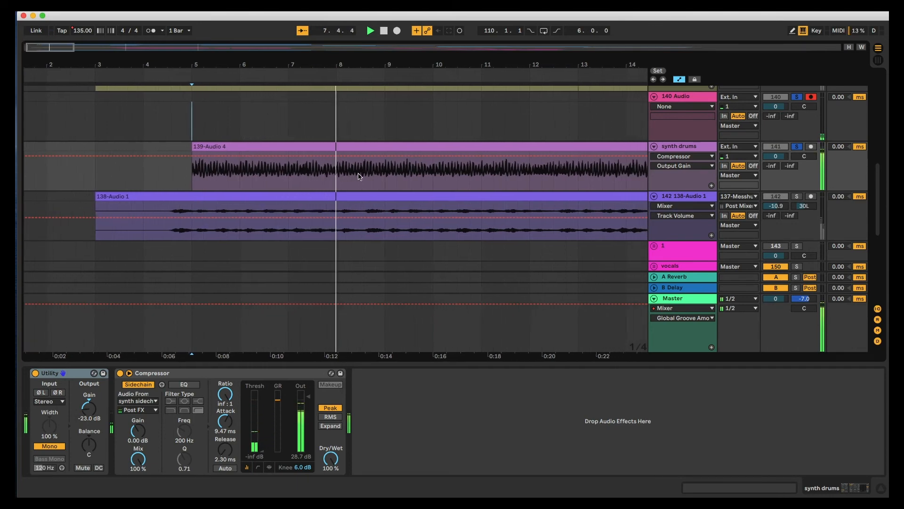
{"action": "key", "text": "space"}
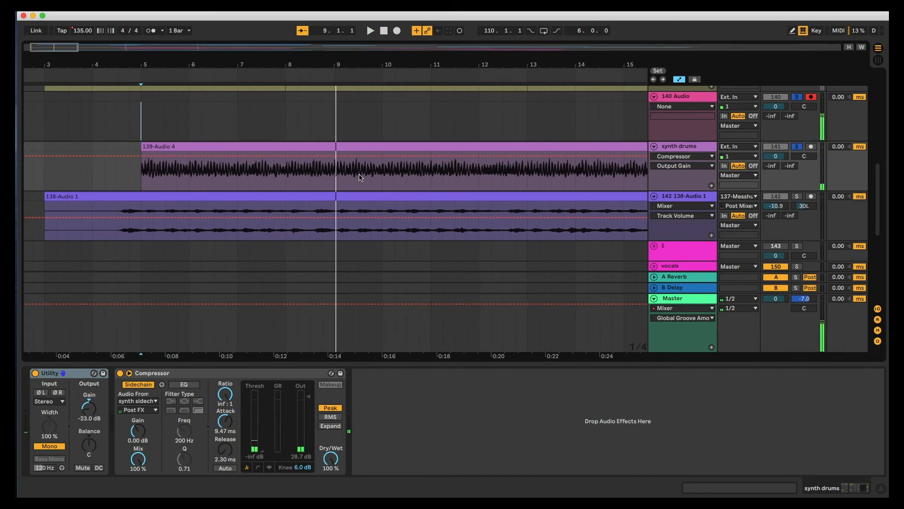
Step: Add the 142 138-Audio 1 track to the currently soloed tracks
{"action": "scroll", "coordinate": [360, 177], "scroll_direction": "up", "scroll_amount": 1}
{"action": "scroll", "coordinate": [370, 185], "scroll_direction": "up", "scroll_amount": 1}
{"action": "scroll", "coordinate": [370, 185], "scroll_direction": "down", "scroll_amount": 1}
{"action": "left_click", "coordinate": [797, 198], "text": "super"}
{"action": "scroll", "coordinate": [677, 207], "scroll_direction": "up", "scroll_amount": 4}
{"action": "scroll", "coordinate": [676, 207], "scroll_direction": "up", "scroll_amount": 5}
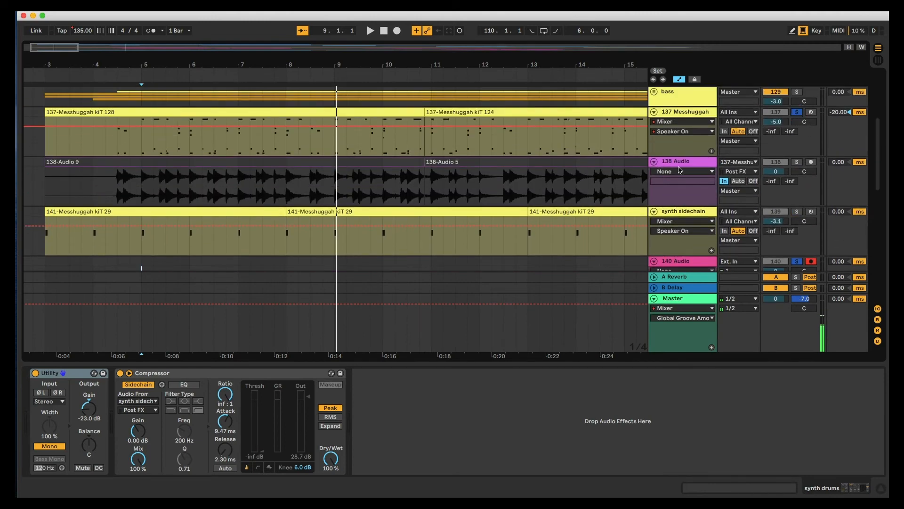
Step: Play all the soloed tracks together from 5.1.1 on the 140 Audio track for about six bars and stop
{"action": "left_click_drag", "start_coordinate": [318, 62], "coordinate": [318, 73]}
{"action": "scroll", "coordinate": [210, 191], "scroll_direction": "left", "scroll_amount": 4}
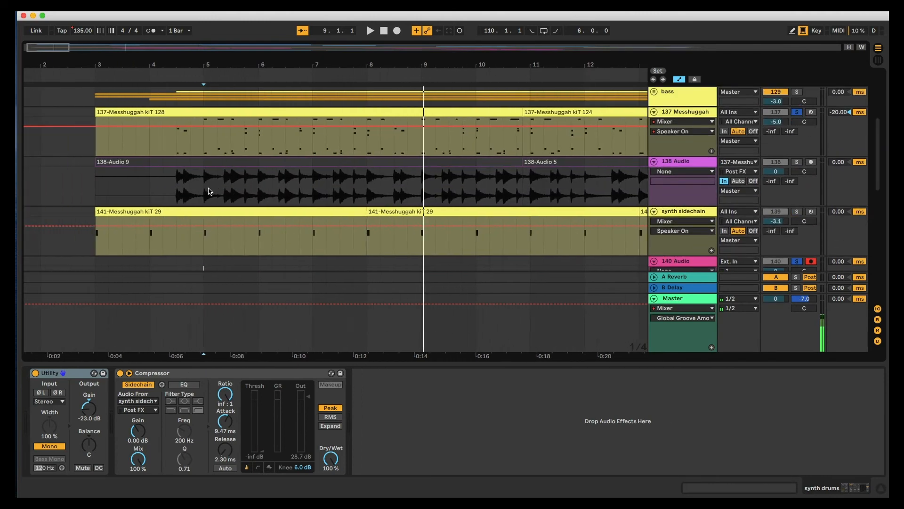
{"action": "scroll", "coordinate": [208, 192], "scroll_direction": "down", "scroll_amount": 1}
{"action": "scroll", "coordinate": [182, 203], "scroll_direction": "down", "scroll_amount": 4}
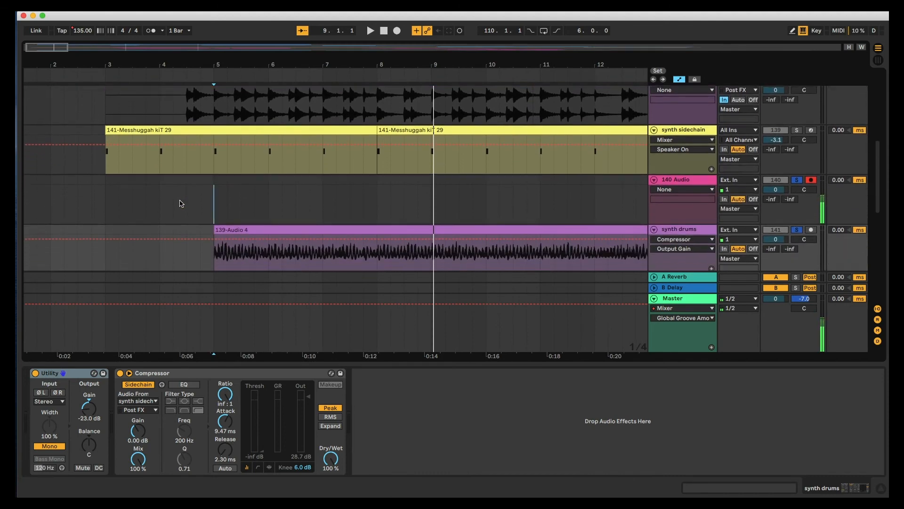
{"action": "left_click", "coordinate": [214, 207]}
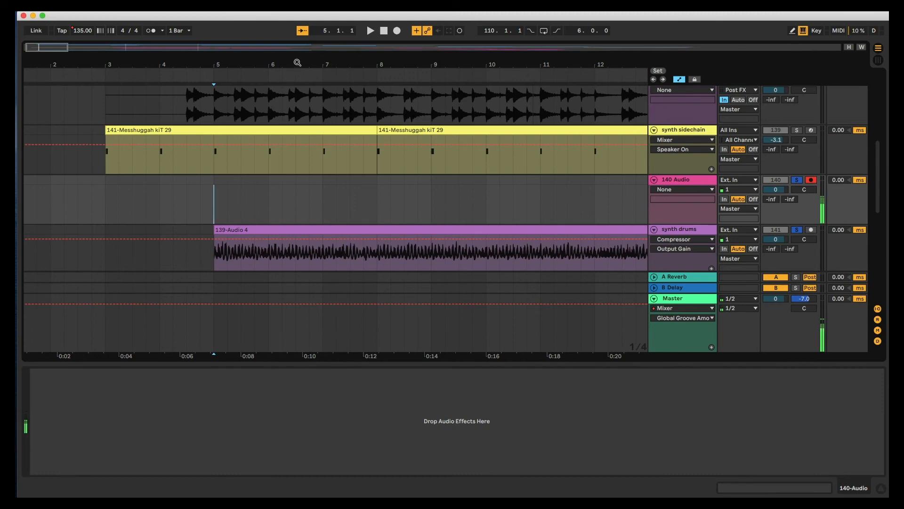
{"action": "key", "text": "space"}
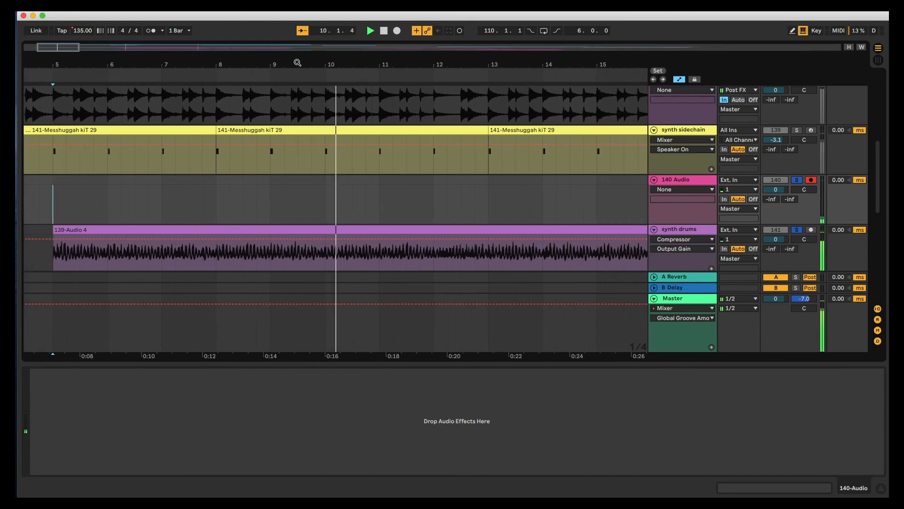
{"action": "key", "text": "space"}
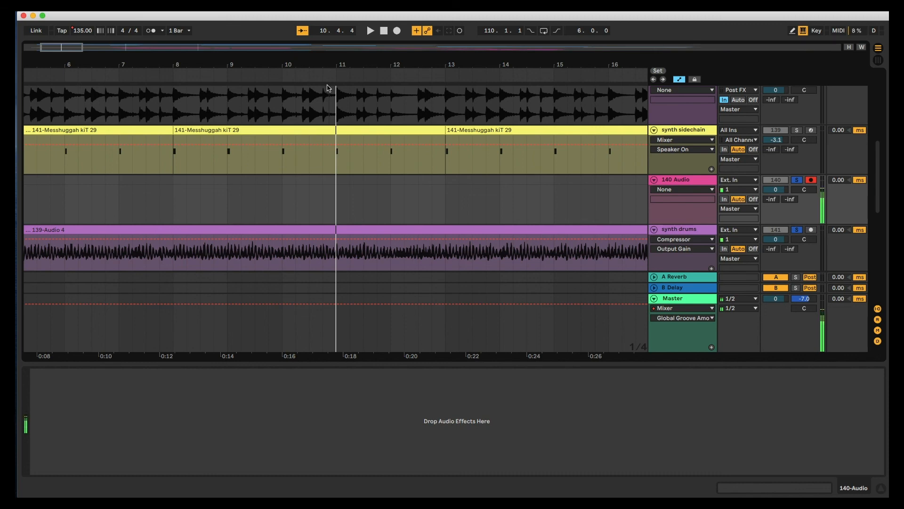
{"action": "left_click_drag", "start_coordinate": [325, 64], "coordinate": [324, 31]}
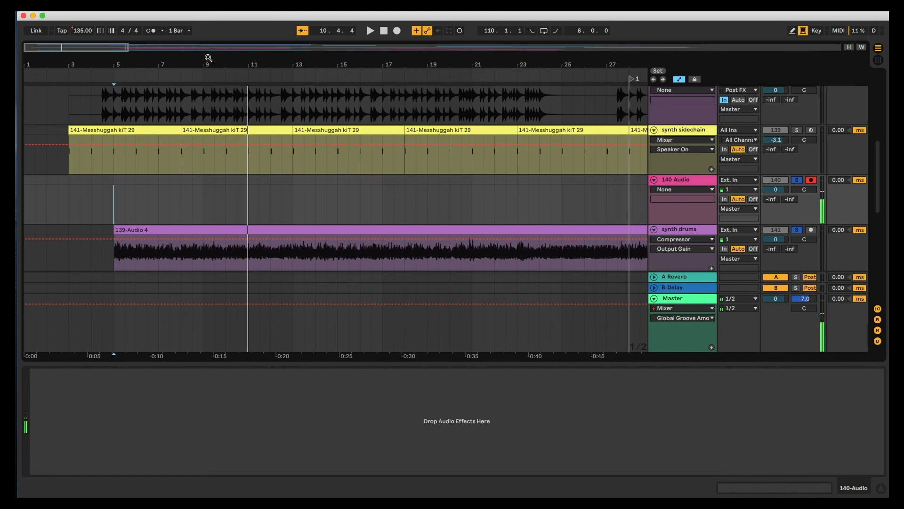
{"action": "left_click_drag", "start_coordinate": [209, 58], "coordinate": [202, 55]}
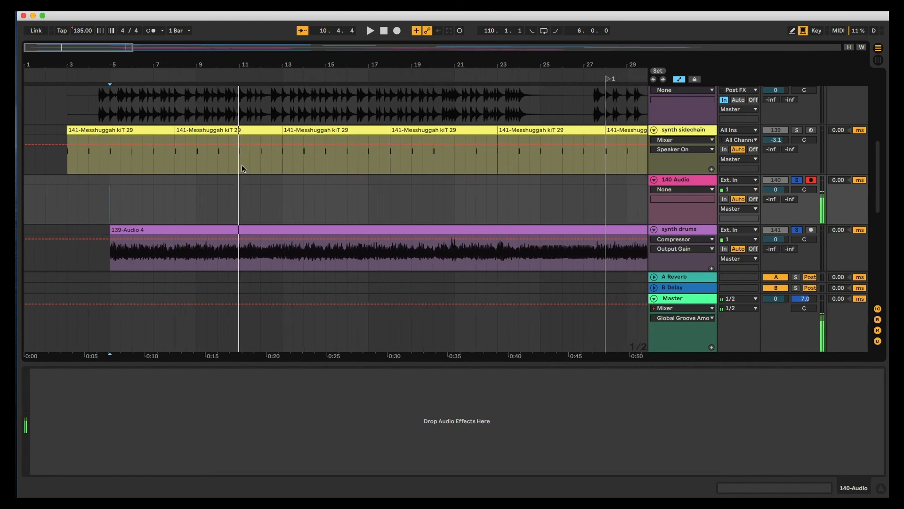